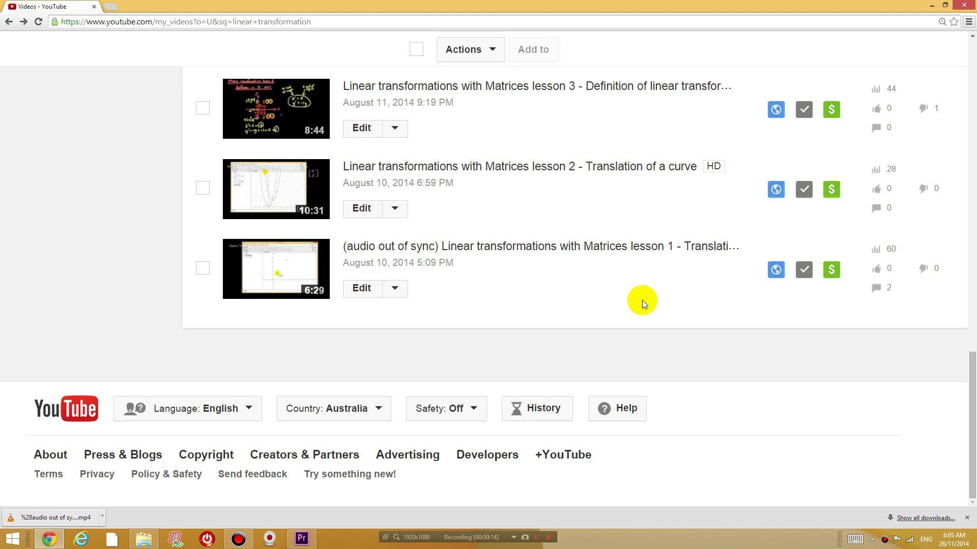
pyautogui.scroll(20, 642, 300)
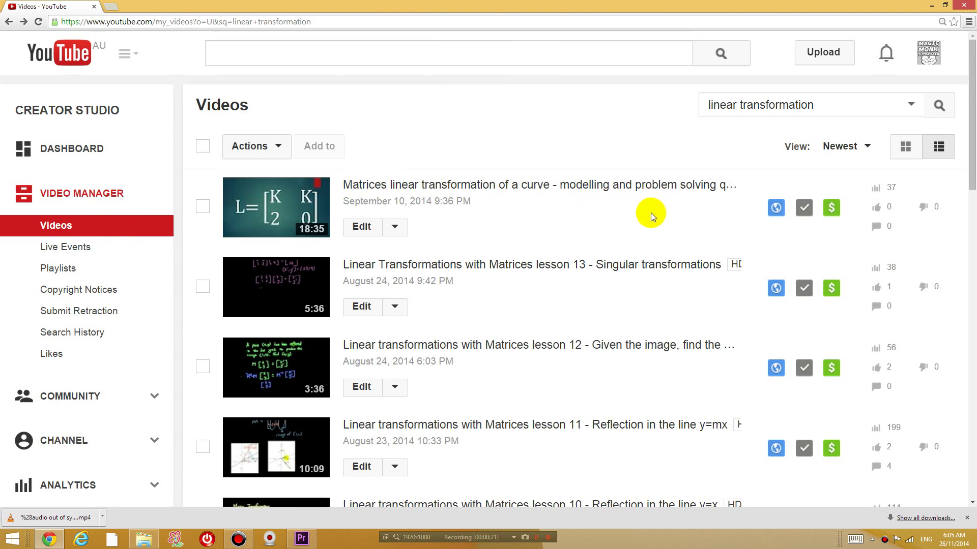
pyautogui.scroll(-15, 640, 222)
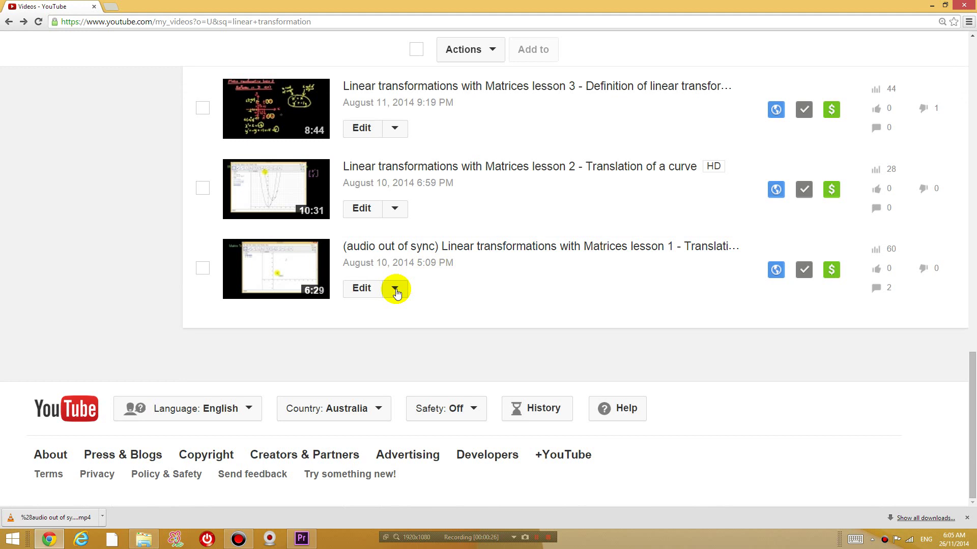
pyautogui.click(395, 291)
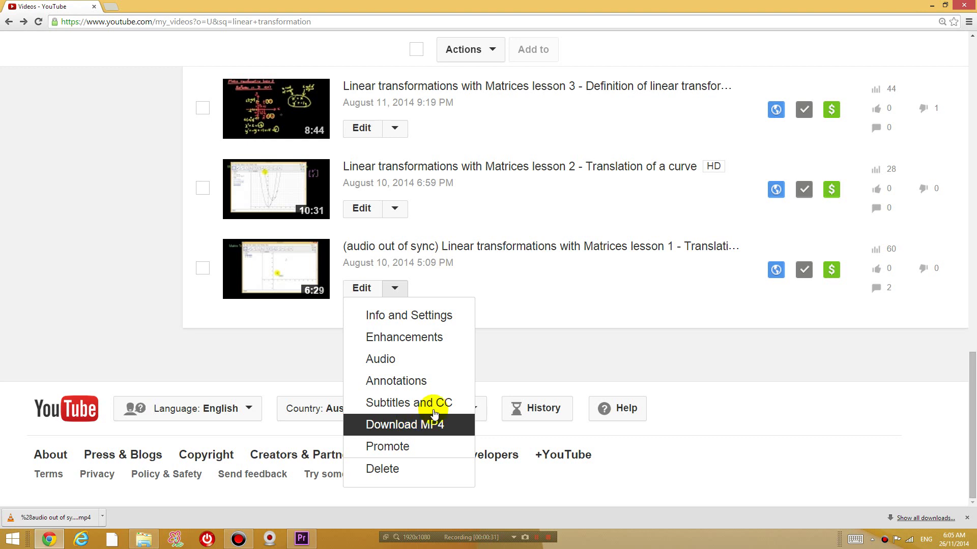
pyautogui.click(546, 359)
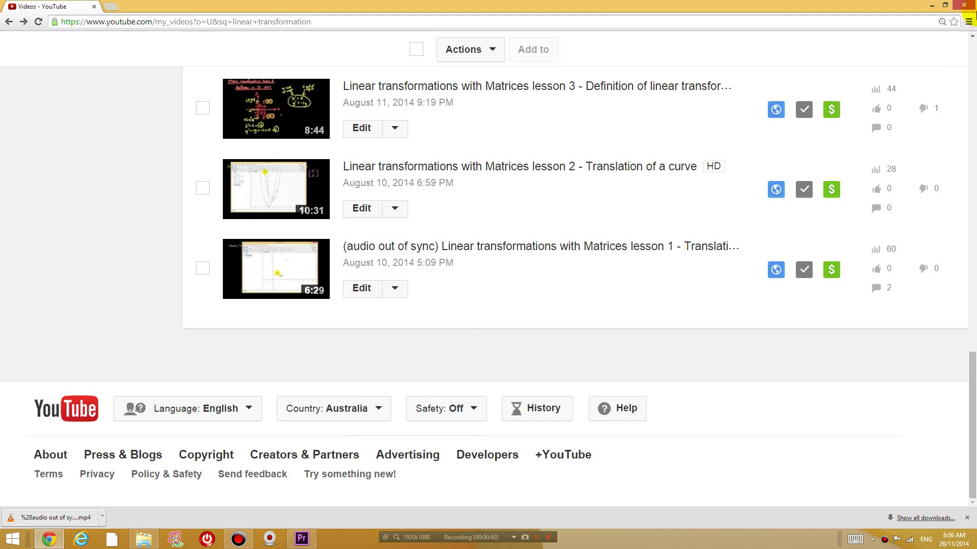
# - Drag the downloaded lesson 1 MP4 from the desktop into Premiere Pro's Project panel
pyautogui.click(934, 5)
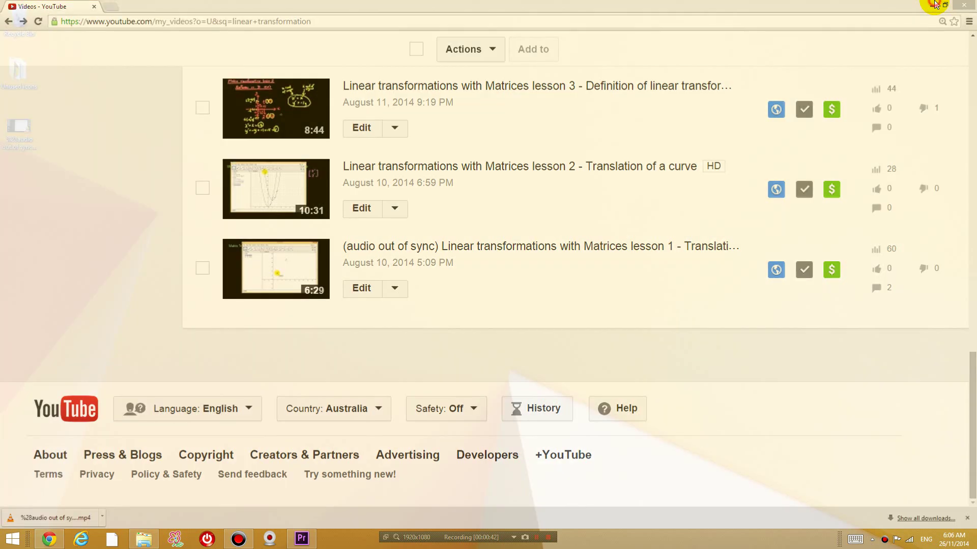
pyautogui.click(19, 137)
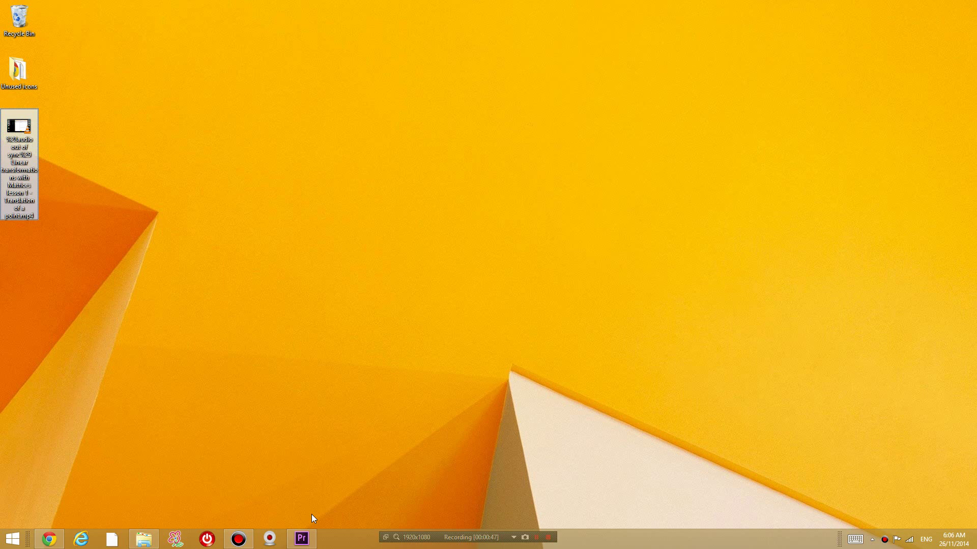
pyautogui.click(301, 539)
pyautogui.click(429, 92)
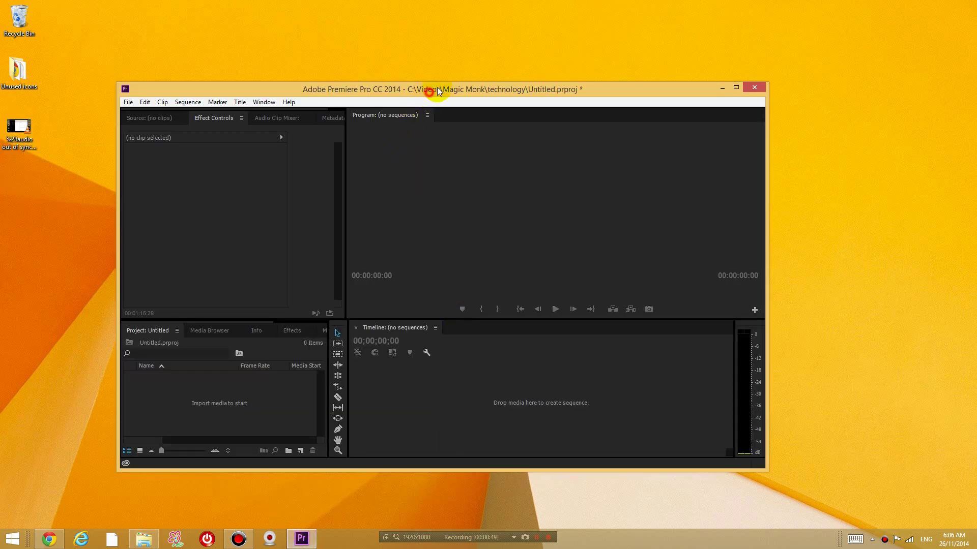
pyautogui.moveTo(439, 91); pyautogui.dragTo(558, 44)
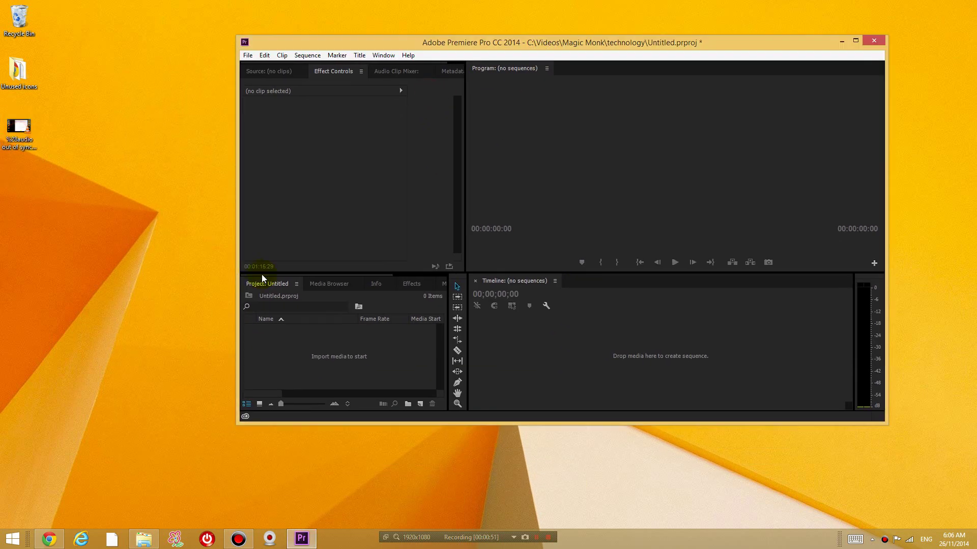
pyautogui.moveTo(263, 278); pyautogui.dragTo(325, 346)
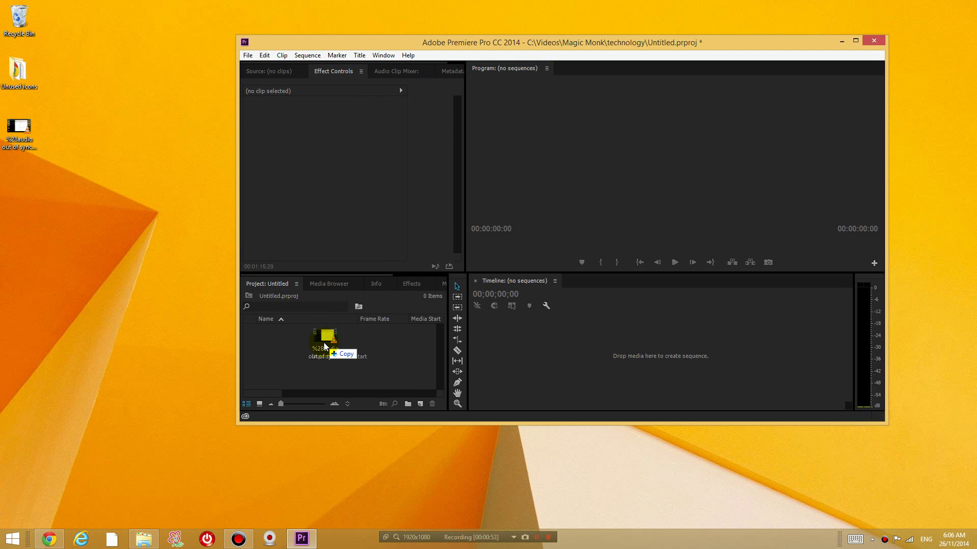
pyautogui.moveTo(325, 346); pyautogui.dragTo(337, 377)
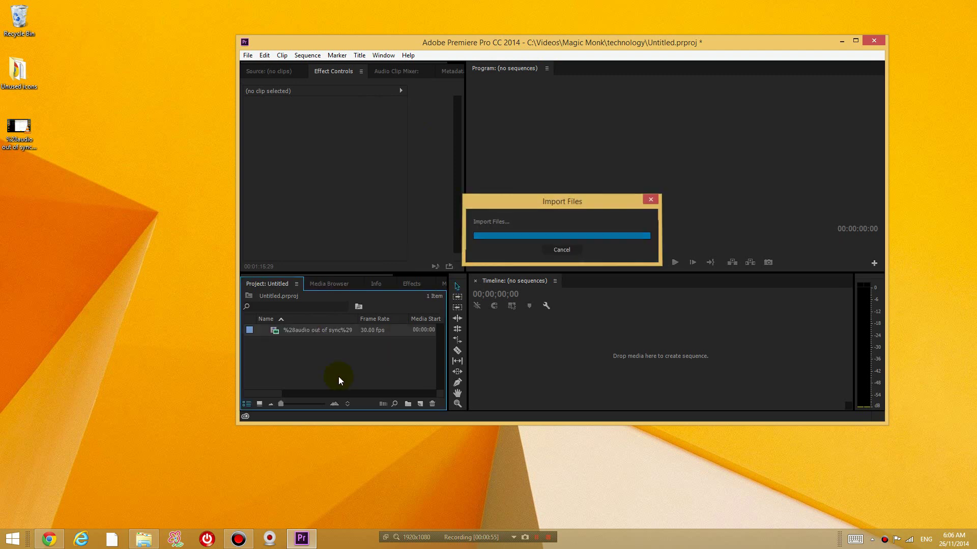
# - Maximize Premiere Pro and build a new sequence from the imported lesson 1 clip
pyautogui.doubleClick(492, 41)
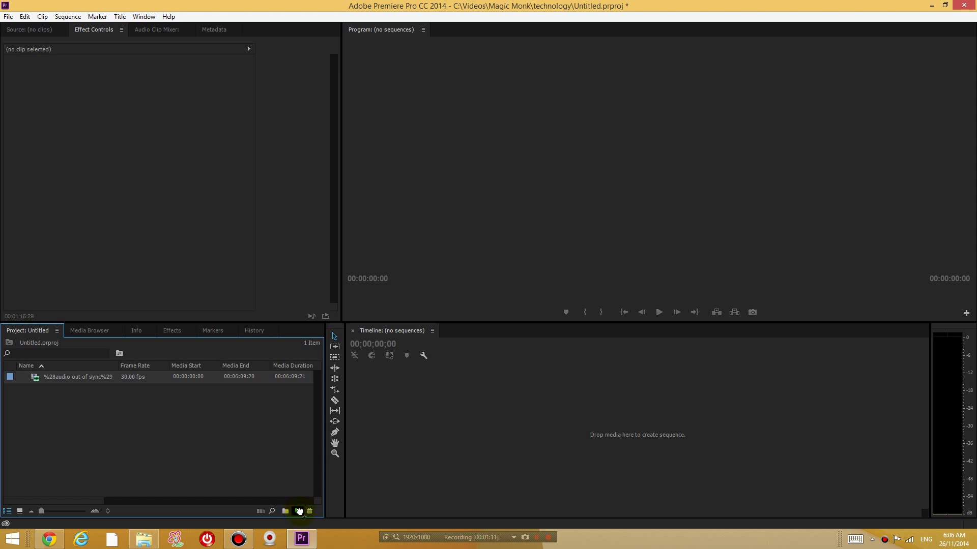
pyautogui.moveTo(300, 512); pyautogui.dragTo(295, 511)
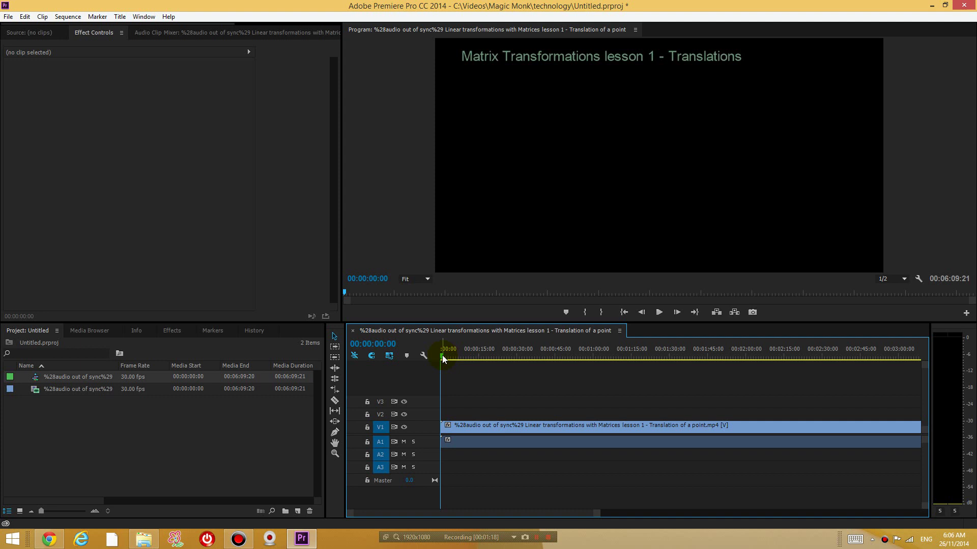
# - Scrub to about 00:00:50, play to 00:01:02, then review the frames around 00:00:58
pyautogui.moveTo(443, 359); pyautogui.dragTo(569, 361)
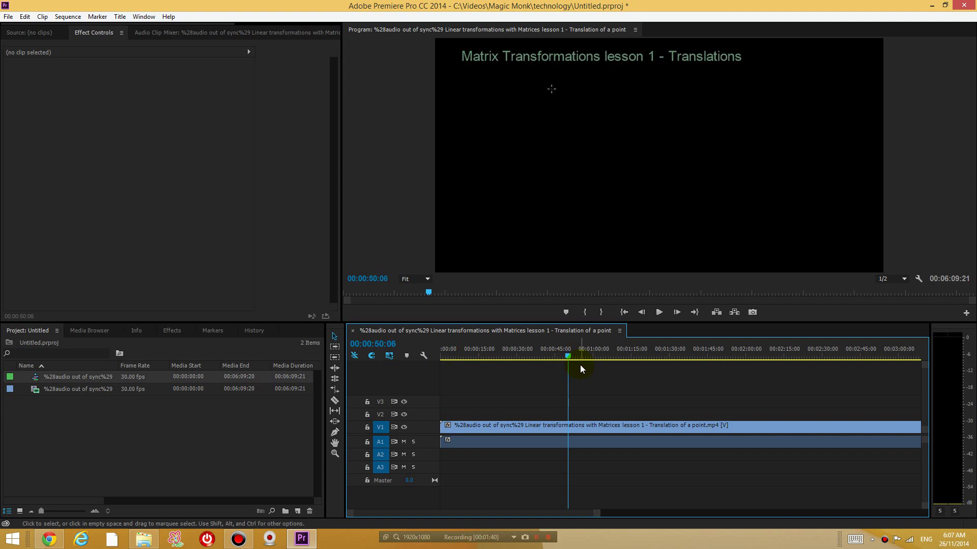
pyautogui.click(659, 312)
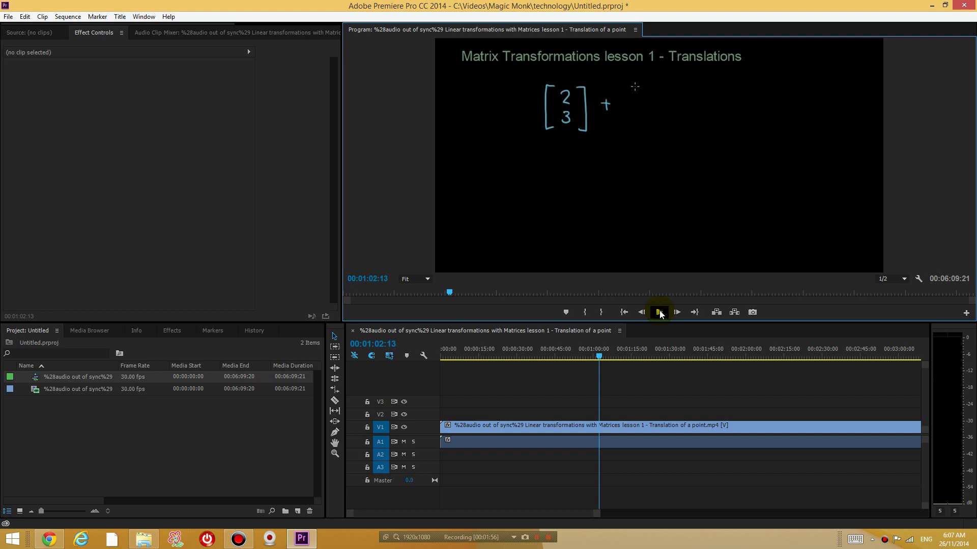
pyautogui.click(659, 312)
pyautogui.moveTo(600, 355); pyautogui.dragTo(590, 355)
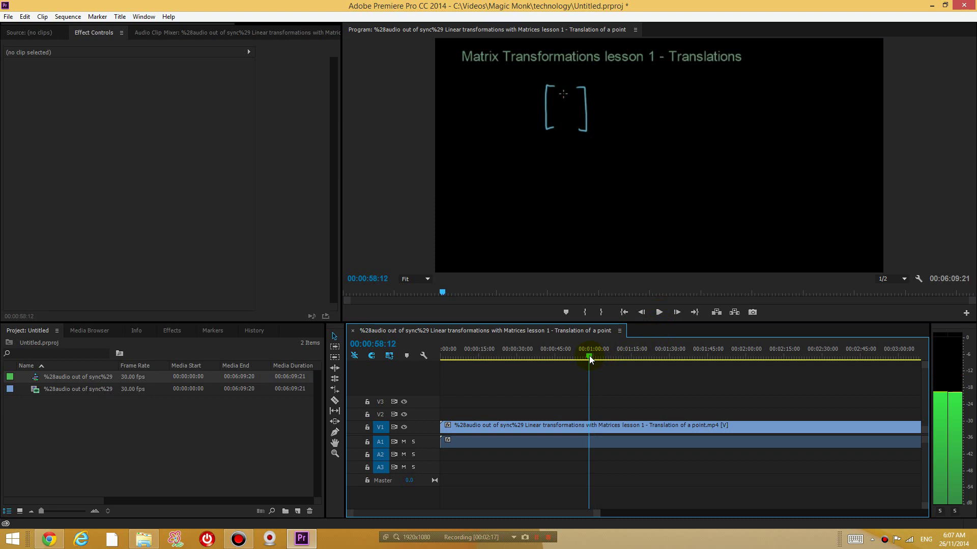
pyautogui.click(655, 315)
pyautogui.click(655, 315)
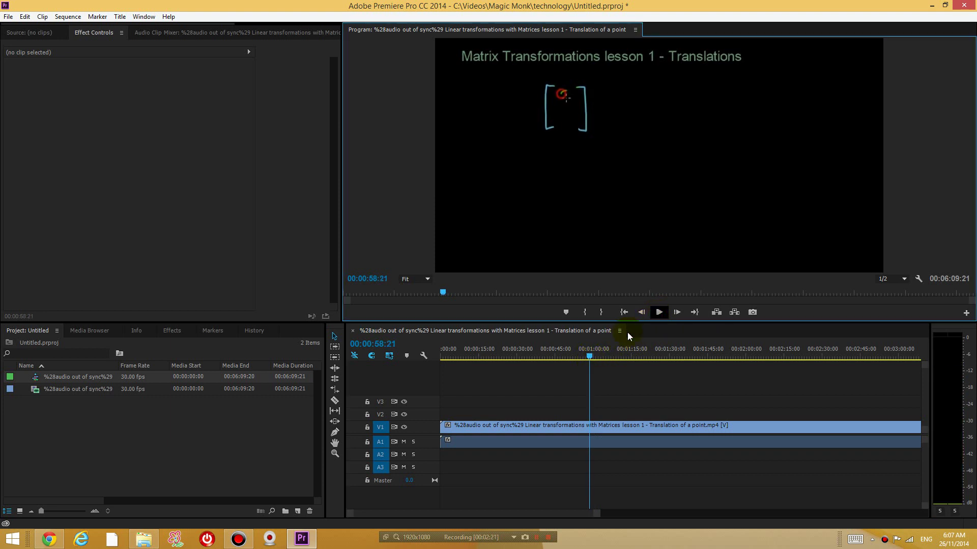
# - Step back to 00:00:58:15 and razor both video and audio of the clip there
pyautogui.press('Left')
pyautogui.press('Left')
pyautogui.press('Left')
pyautogui.press('Left')
pyautogui.press('Left')
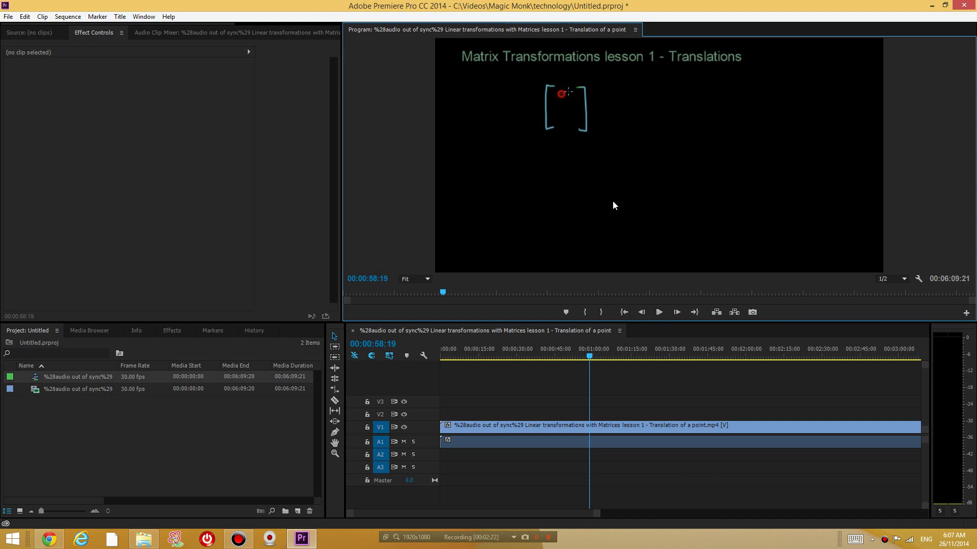
pyautogui.press('Left')
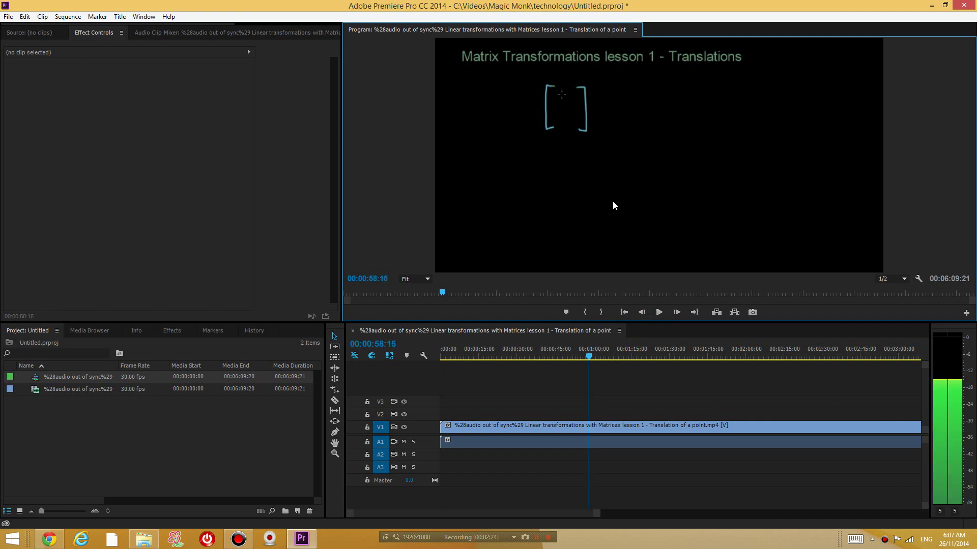
pyautogui.press('c')
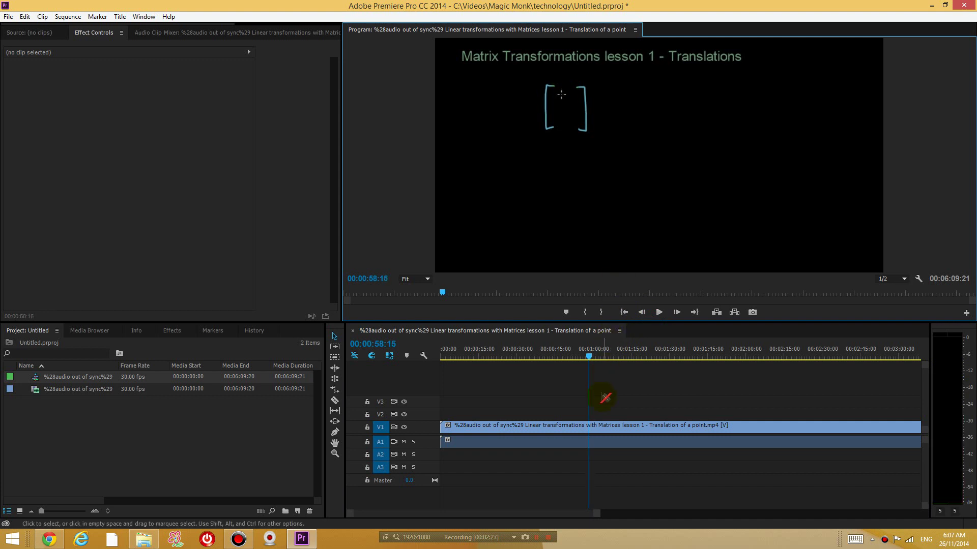
pyautogui.click(591, 428)
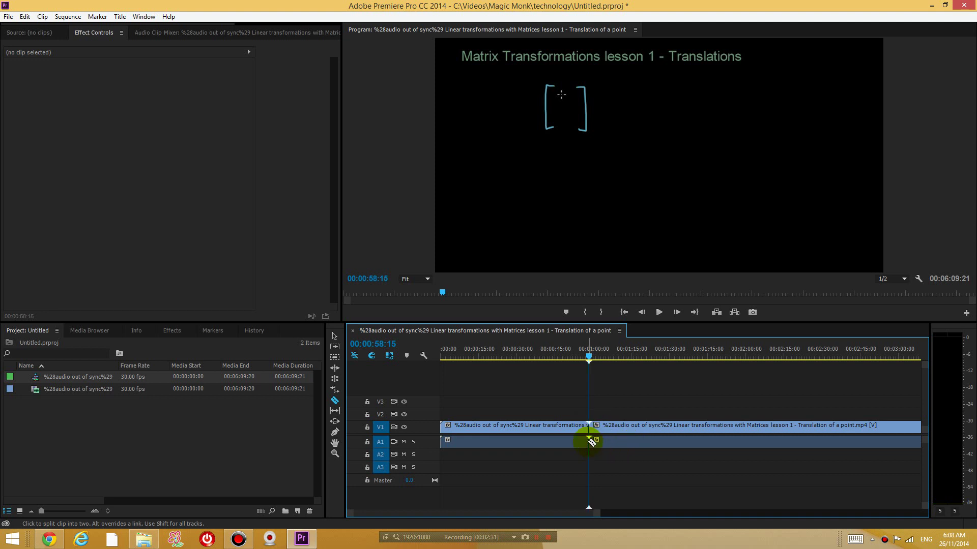
pyautogui.click(590, 442)
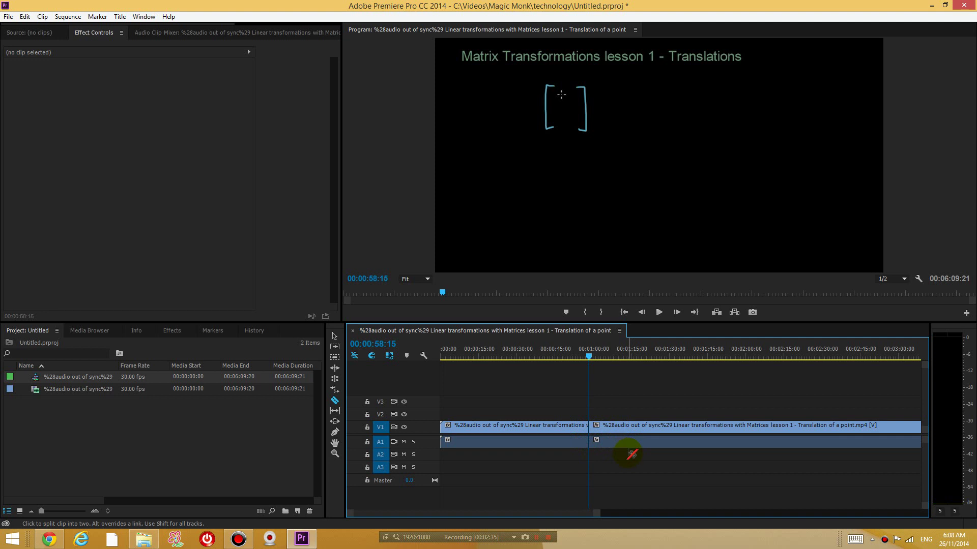
pyautogui.press('v')
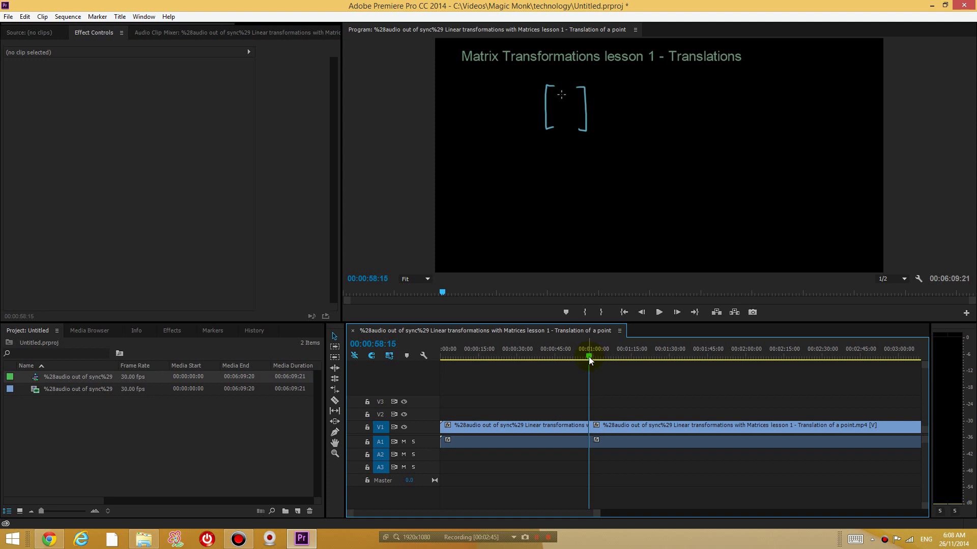
# - Scrub to about 00:01:15 and review playback to park the playhead on 00:01:16:03
pyautogui.moveTo(590, 360); pyautogui.dragTo(632, 361)
pyautogui.click(658, 312)
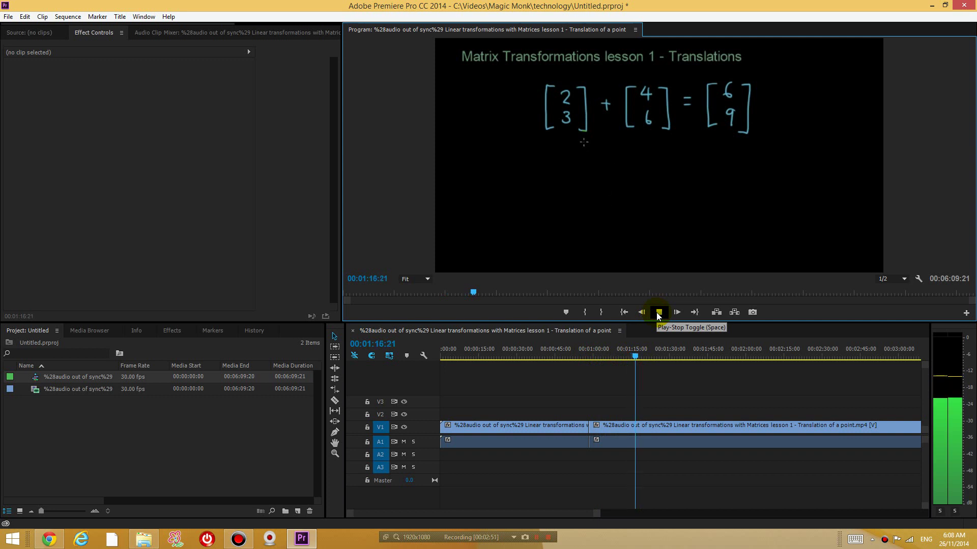
pyautogui.click(658, 312)
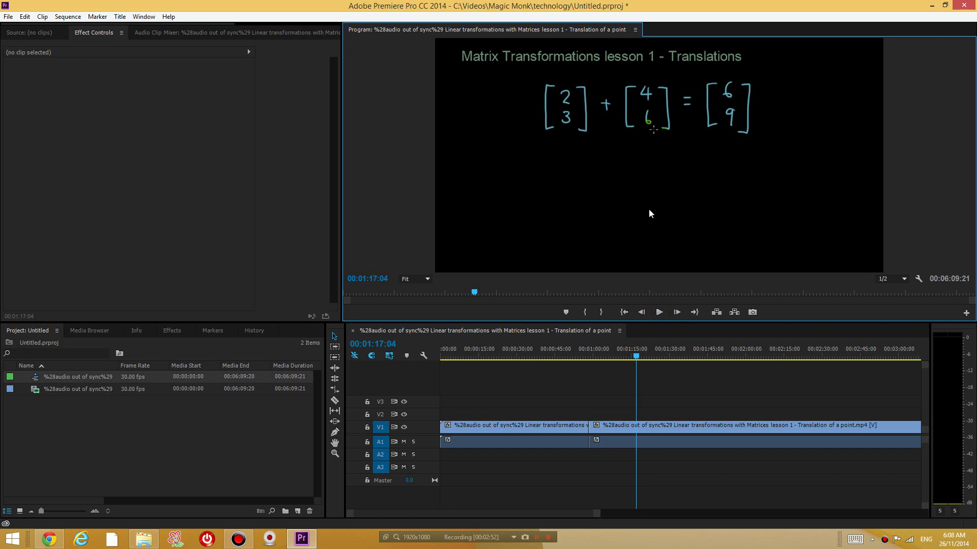
pyautogui.press('j')
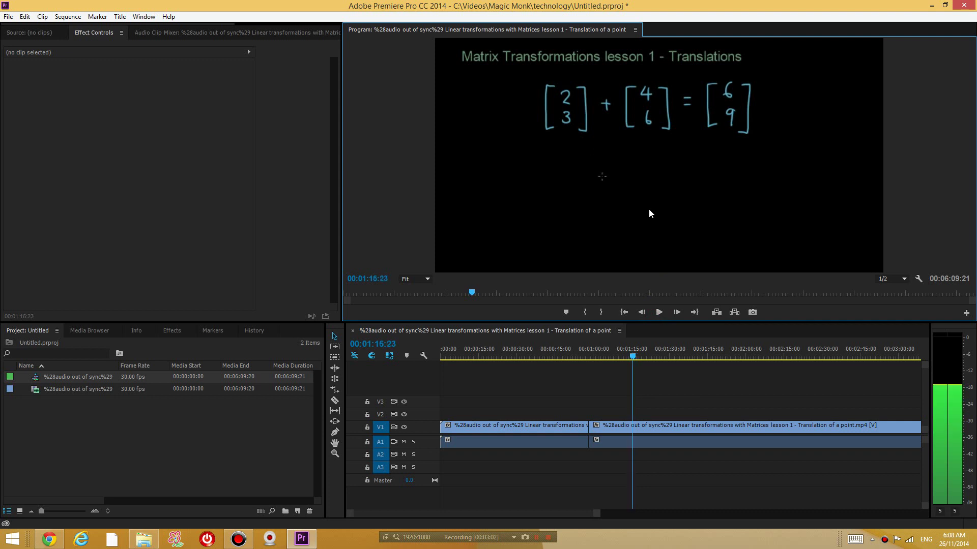
pyautogui.click(661, 313)
pyautogui.click(661, 314)
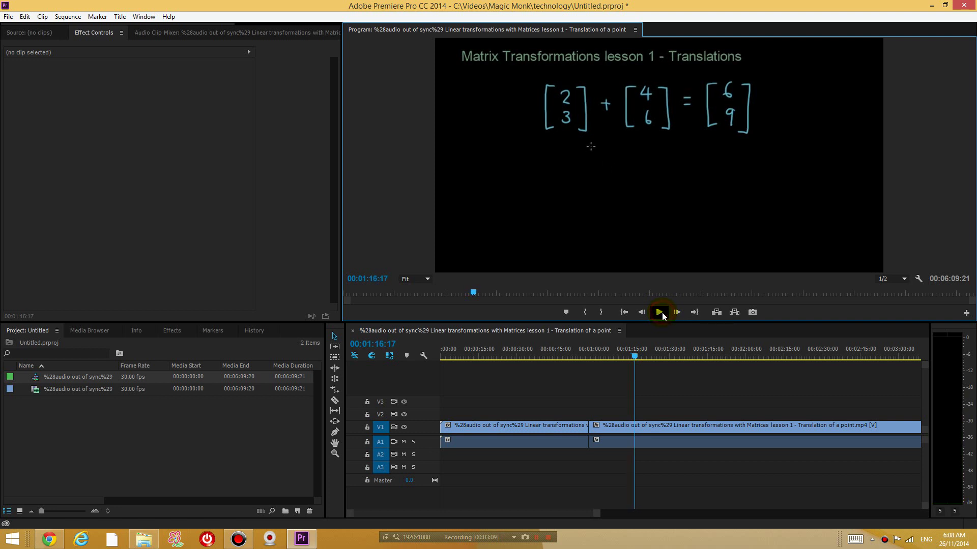
pyautogui.press('Left')
pyautogui.press('Left')
pyautogui.press('Left')
pyautogui.press('Left')
pyautogui.press('Left')
pyautogui.press('Left')
pyautogui.press('Left')
pyautogui.press('Left')
pyautogui.press('Left')
pyautogui.press('Left')
pyautogui.press('Left')
pyautogui.press('Left')
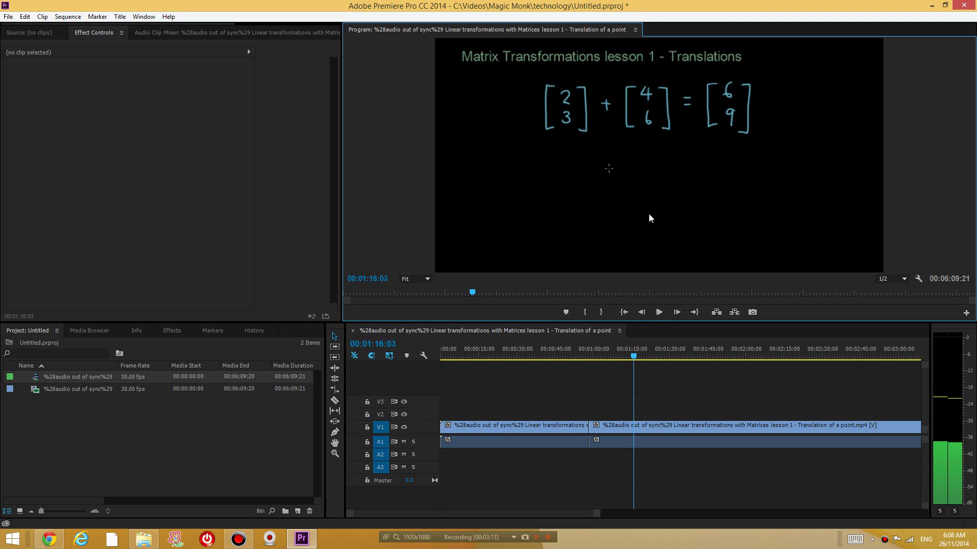
pyautogui.press('Left')
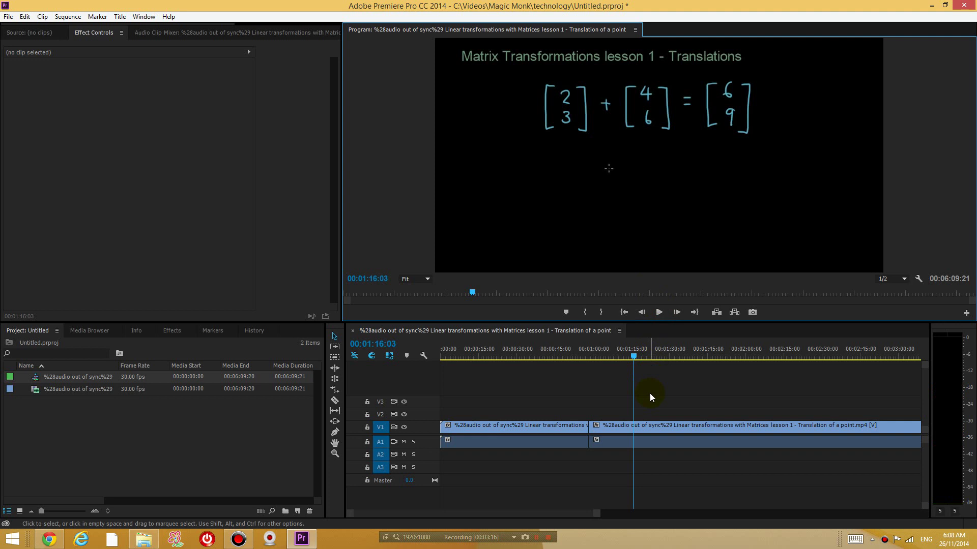
# - Razor the lecture clip at 00:01:16:03 so it becomes three pieces
pyautogui.press('c')
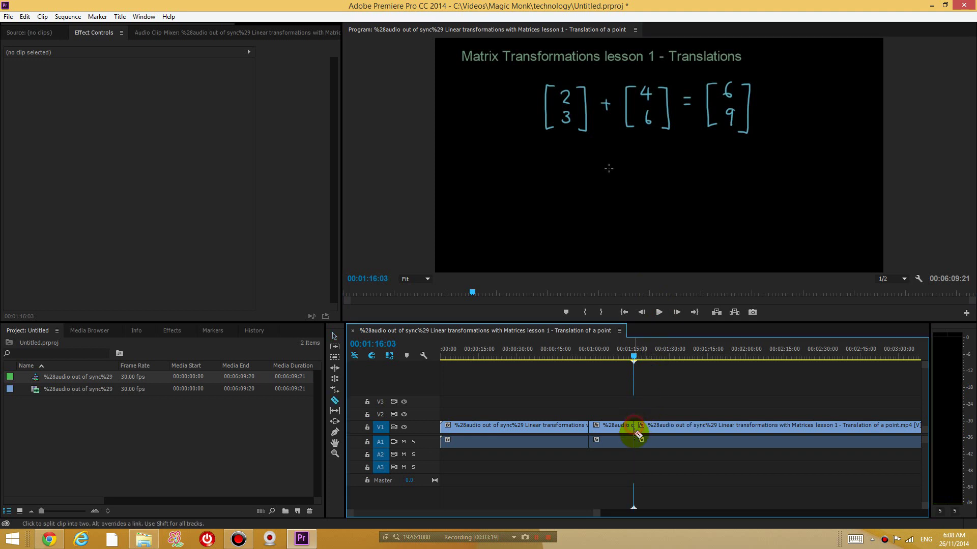
pyautogui.press('v')
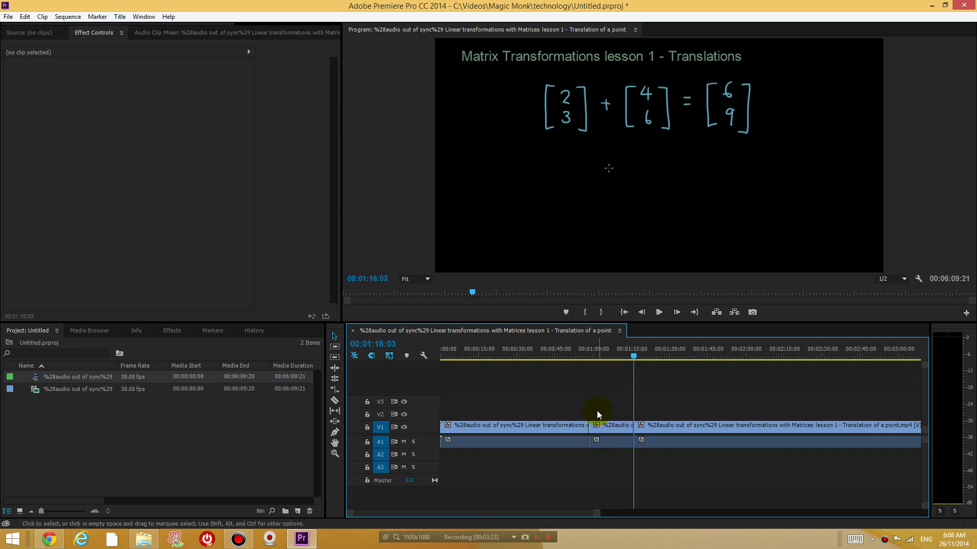
pyautogui.moveTo(598, 415)
pyautogui.mouseDown()
pyautogui.moveTo(606, 427)
pyautogui.moveTo(670, 430)
pyautogui.moveTo(602, 414)
pyautogui.moveTo(613, 421)
pyautogui.mouseUp()
# - Unlink video from audio on all three V1 clips, then select the second and third clips
pyautogui.rightClick(657, 431)
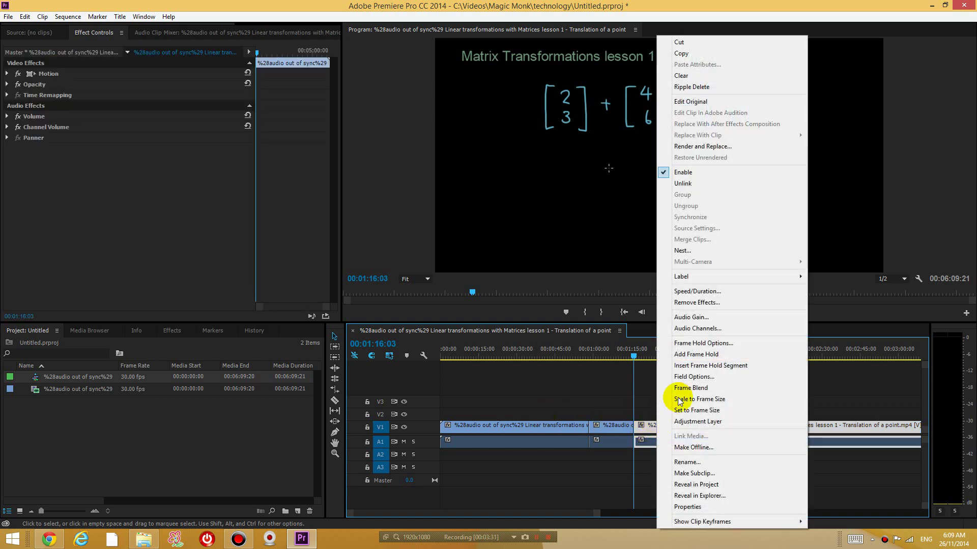
pyautogui.click(689, 183)
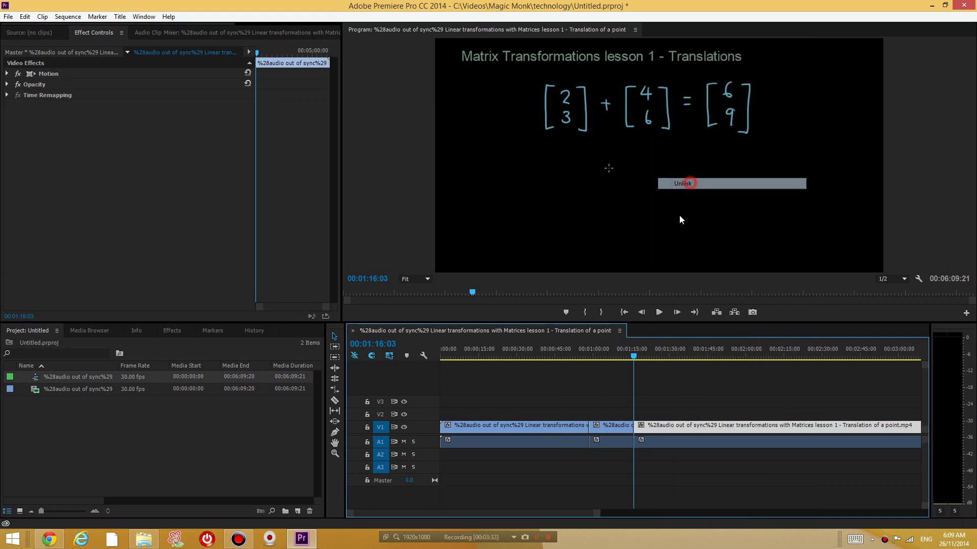
pyautogui.rightClick(615, 429)
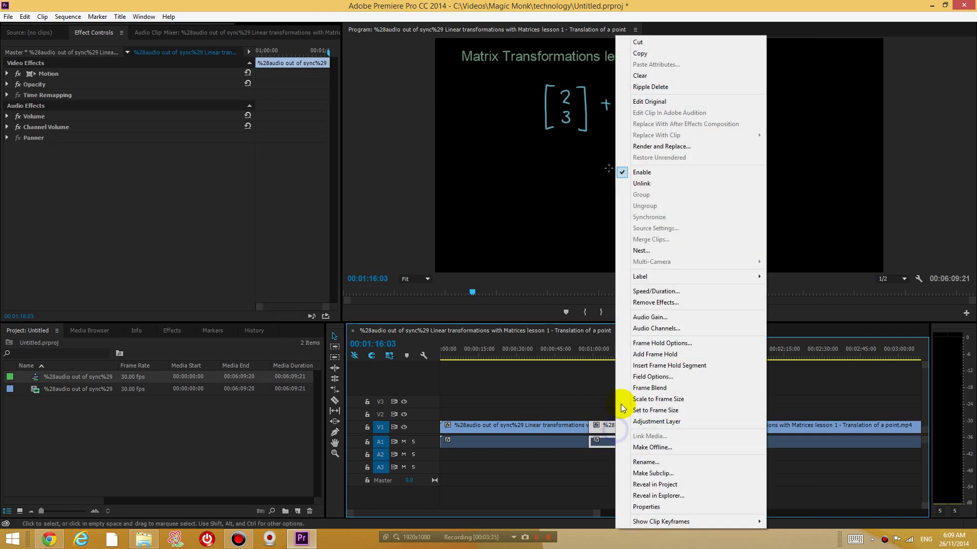
pyautogui.click(642, 184)
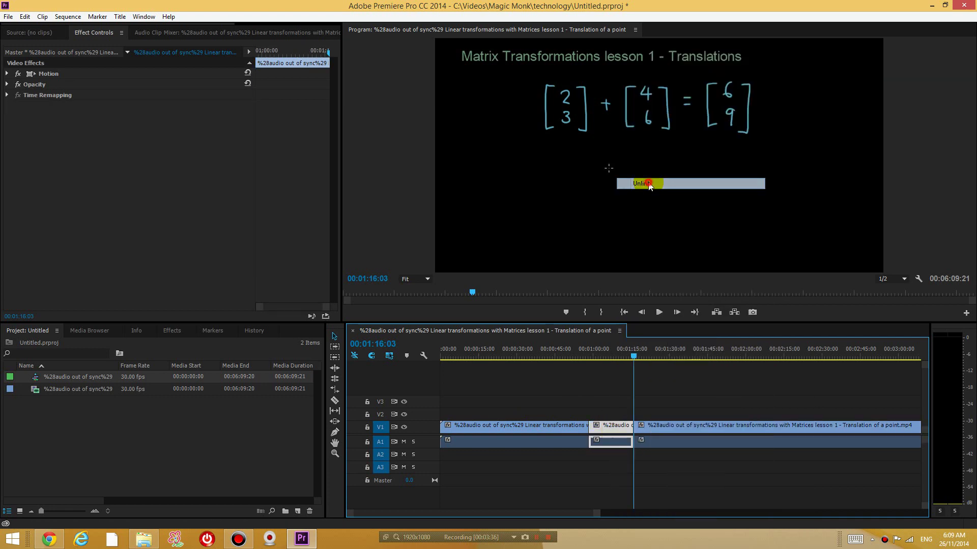
pyautogui.rightClick(514, 428)
pyautogui.click(530, 188)
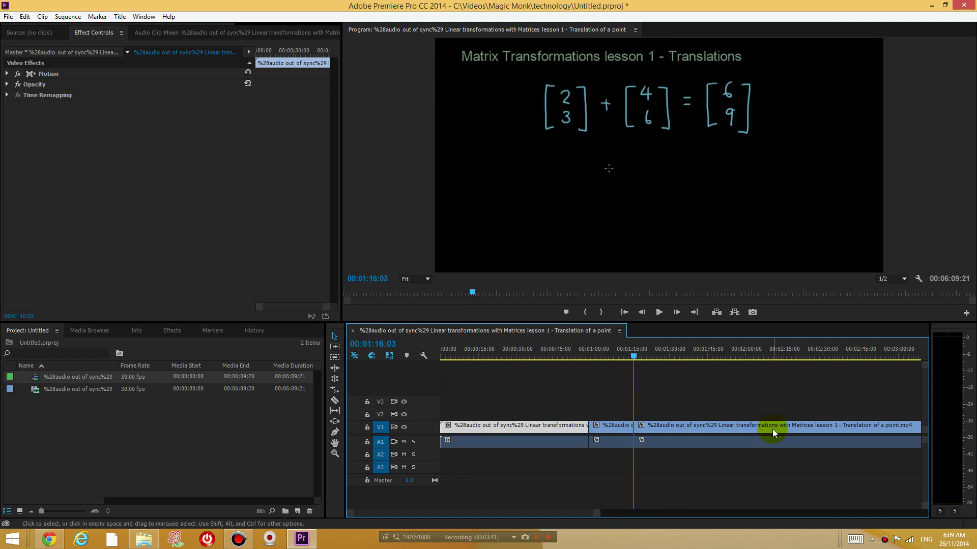
pyautogui.click(611, 426)
pyautogui.keyDown('shift'); pyautogui.click(663, 427); pyautogui.keyUp('shift')
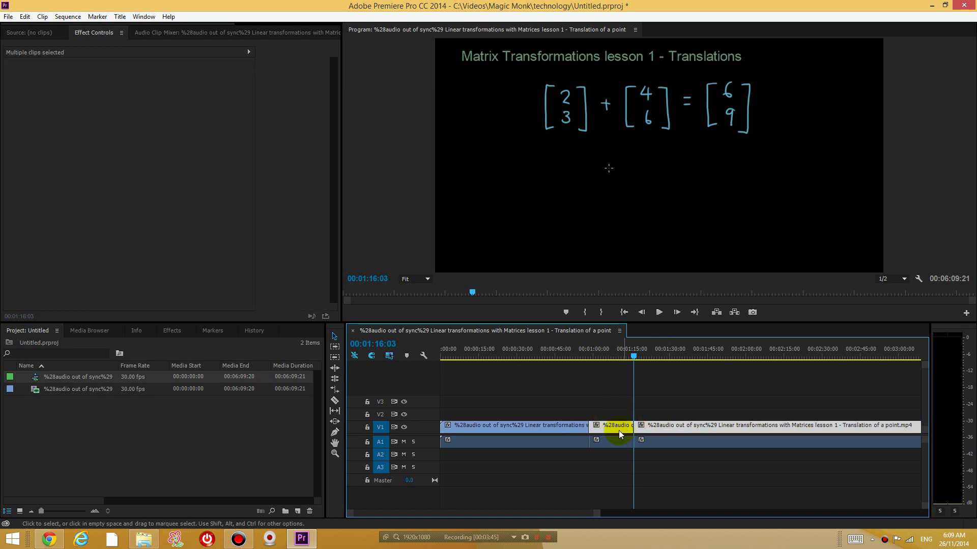
# - Drag the second and third video clips later, then play from just before 01:16 to 01:24:09
pyautogui.moveTo(610, 427); pyautogui.dragTo(651, 430)
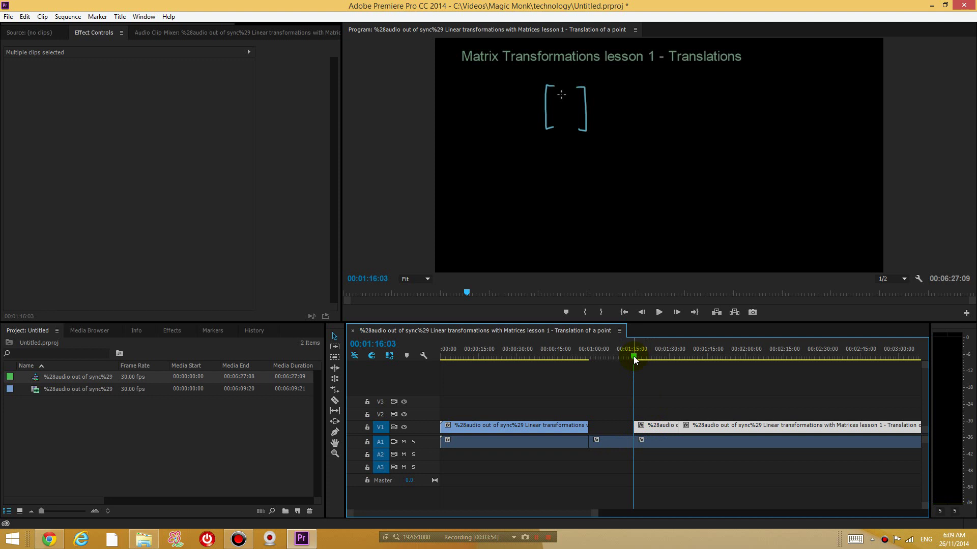
pyautogui.moveTo(634, 357); pyautogui.dragTo(630, 357)
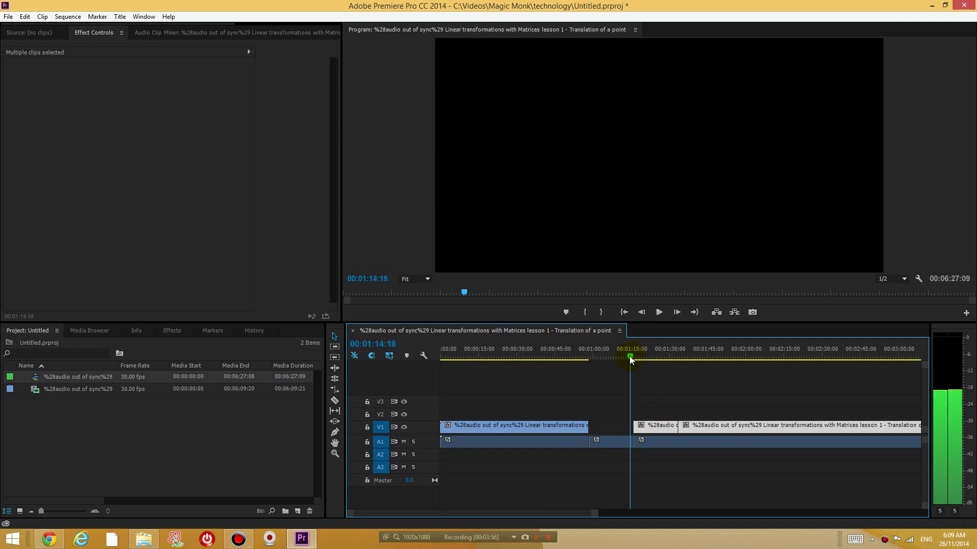
pyautogui.click(659, 312)
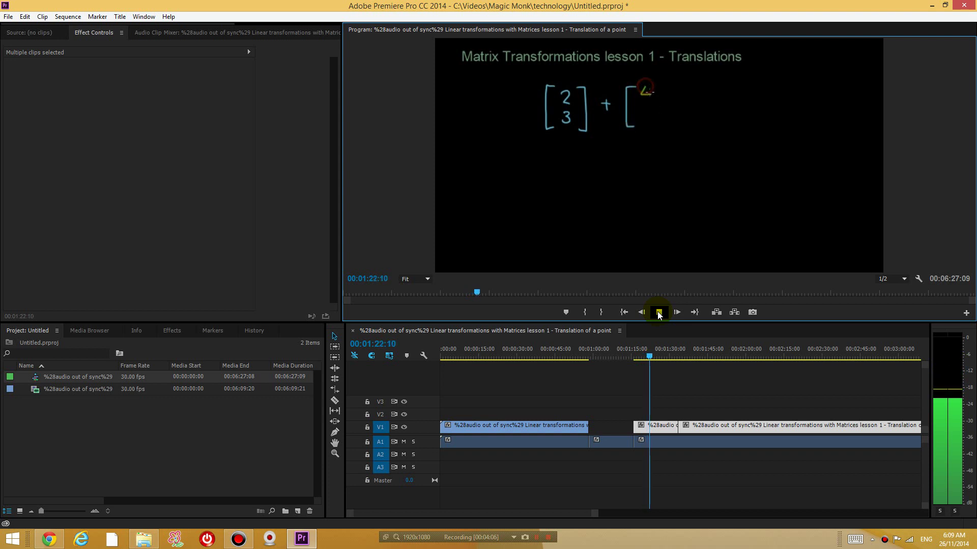
pyautogui.click(658, 312)
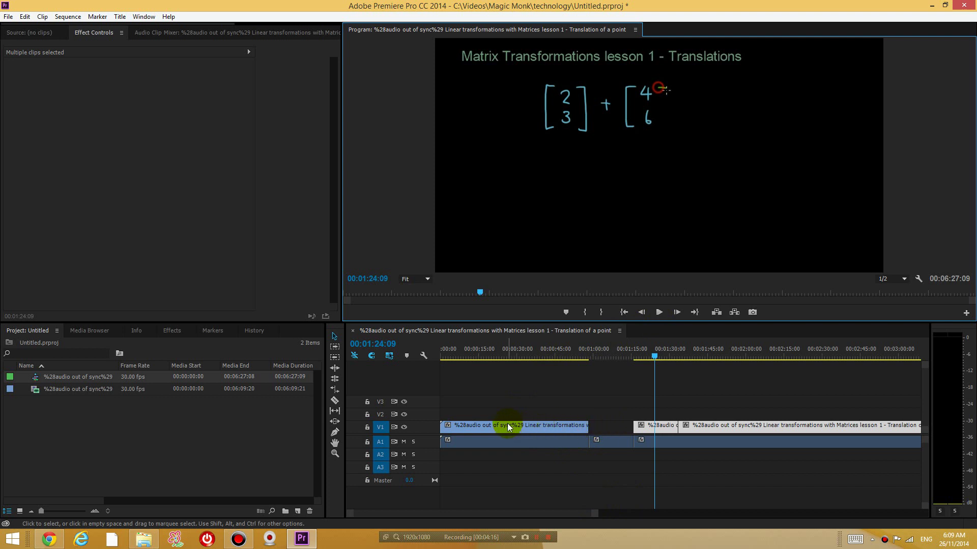
# - Move the first video clip about 8 seconds later and zoom the timeline out
pyautogui.moveTo(507, 426); pyautogui.dragTo(544, 431)
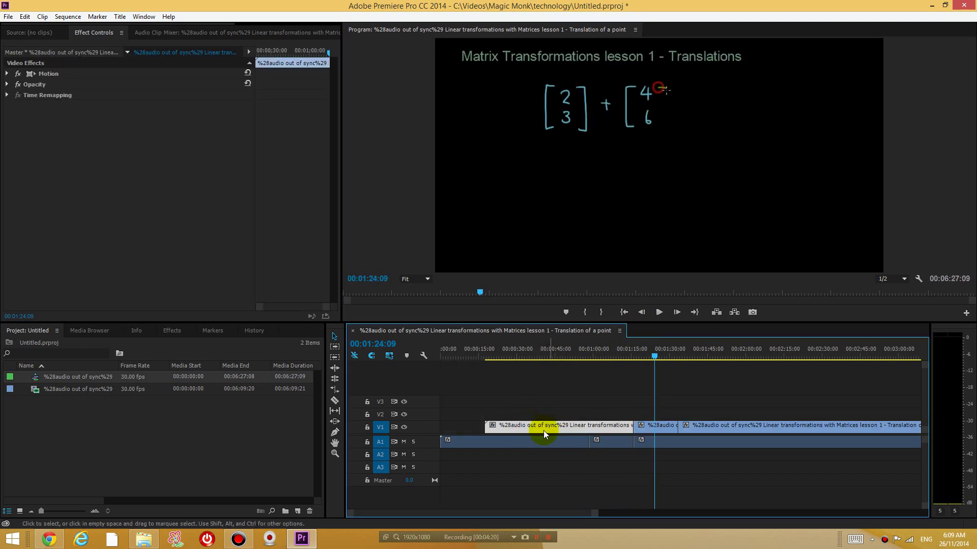
pyautogui.moveTo(588, 510); pyautogui.dragTo(732, 511)
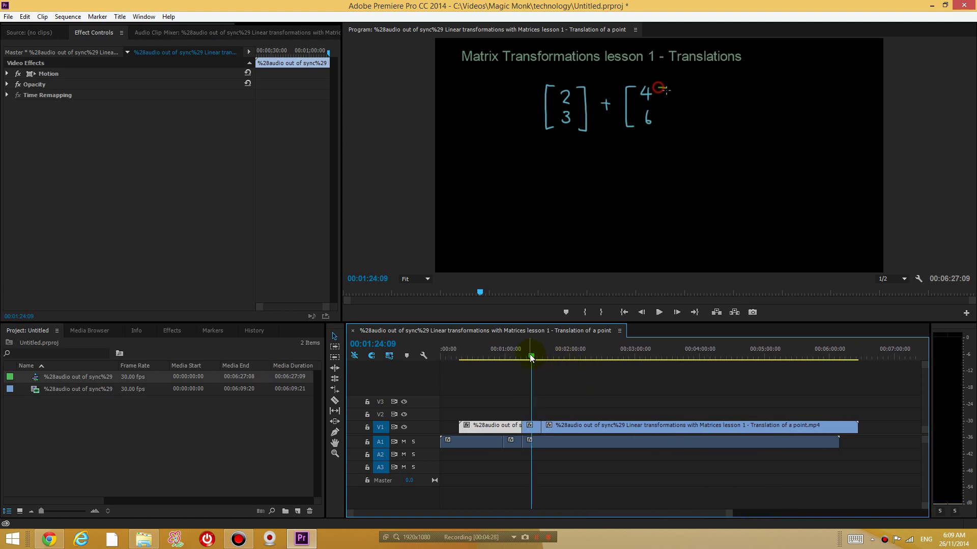
# - Export the sequence as H.264 to 'audio fixed linear transformation.mp4' in the maths folder and encode
pyautogui.click(9, 16)
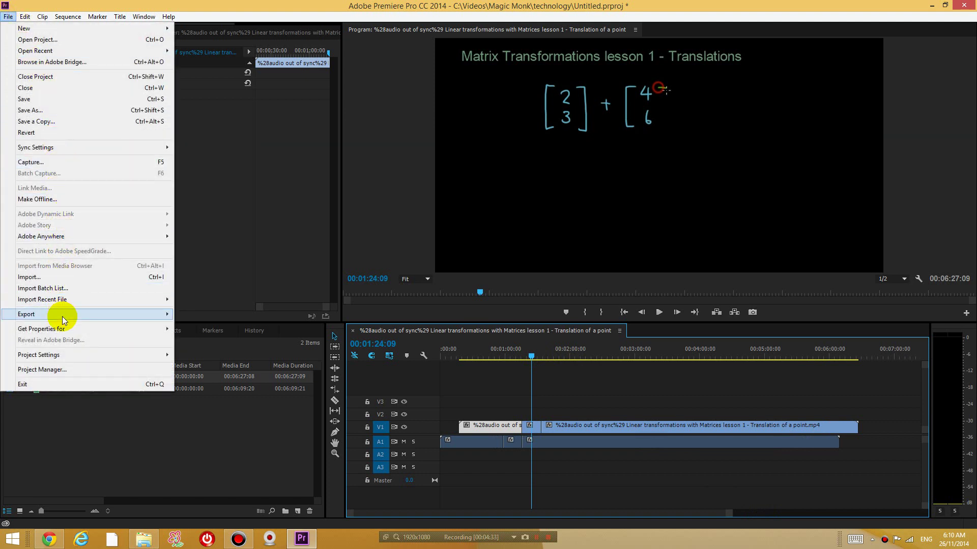
pyautogui.moveTo(63, 315)
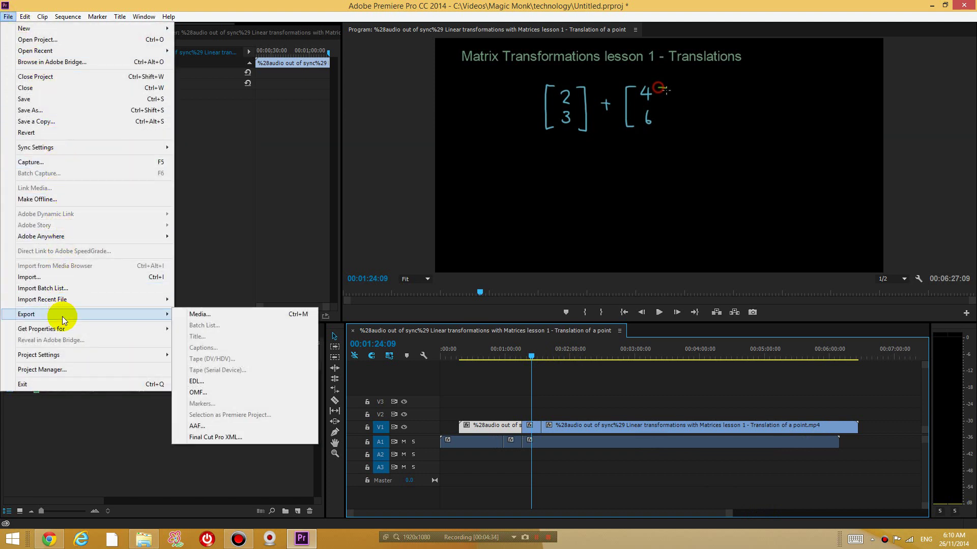
pyautogui.click(207, 316)
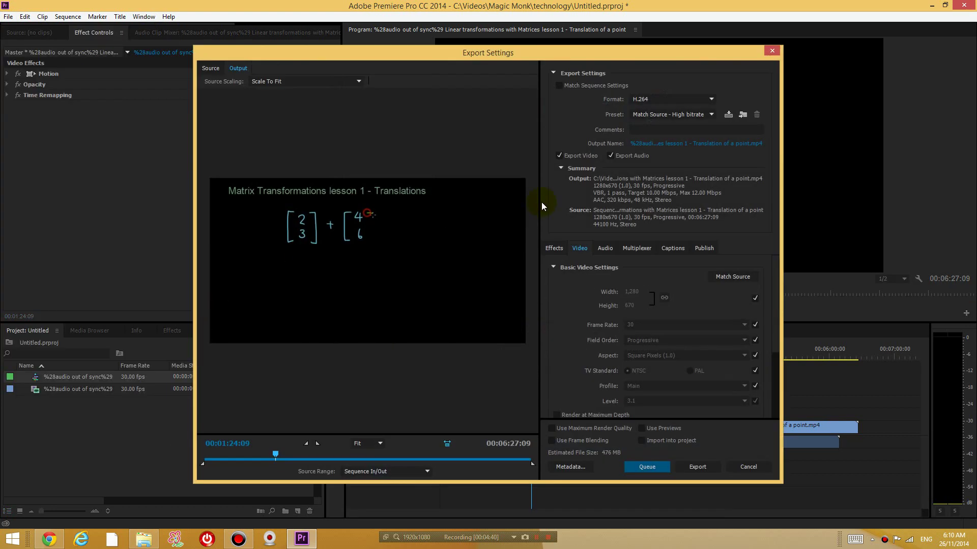
pyautogui.click(682, 147)
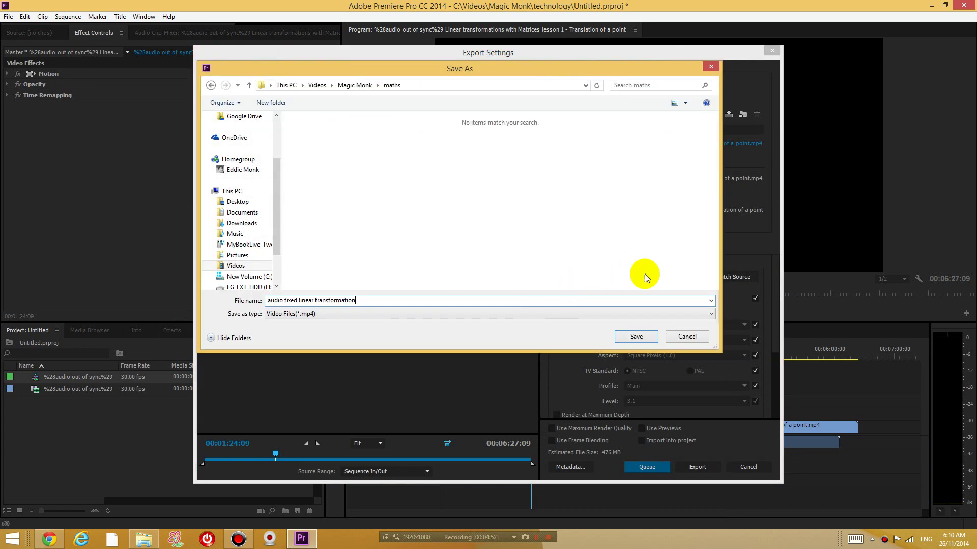
pyautogui.click(637, 336)
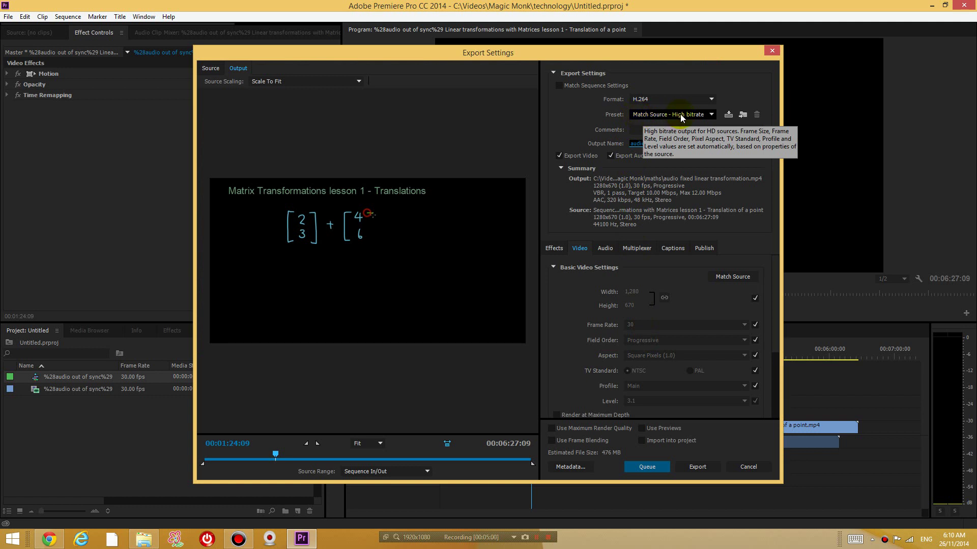
pyautogui.click(696, 467)
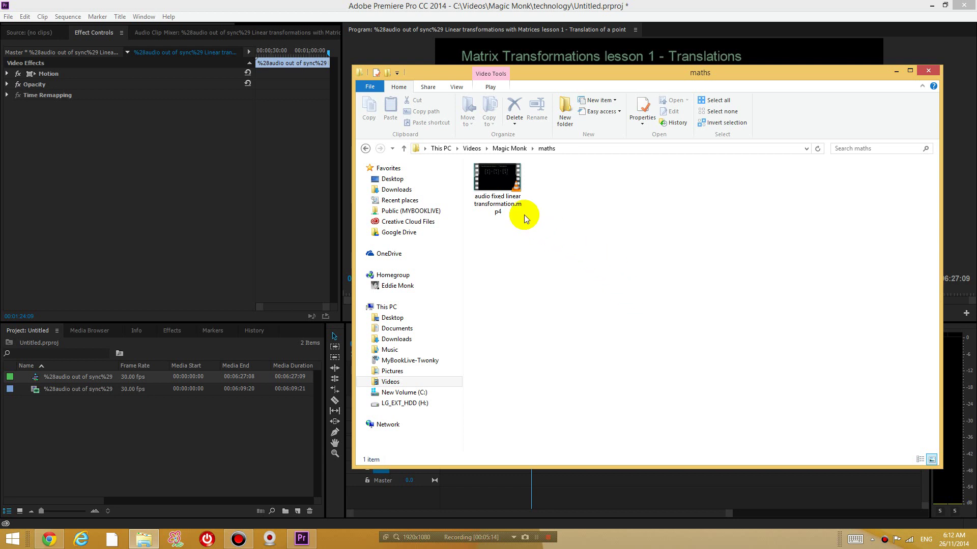
# - Open 'audio fixed linear transformation.mp4' from the maths folder so it plays in VLC
pyautogui.click(489, 191)
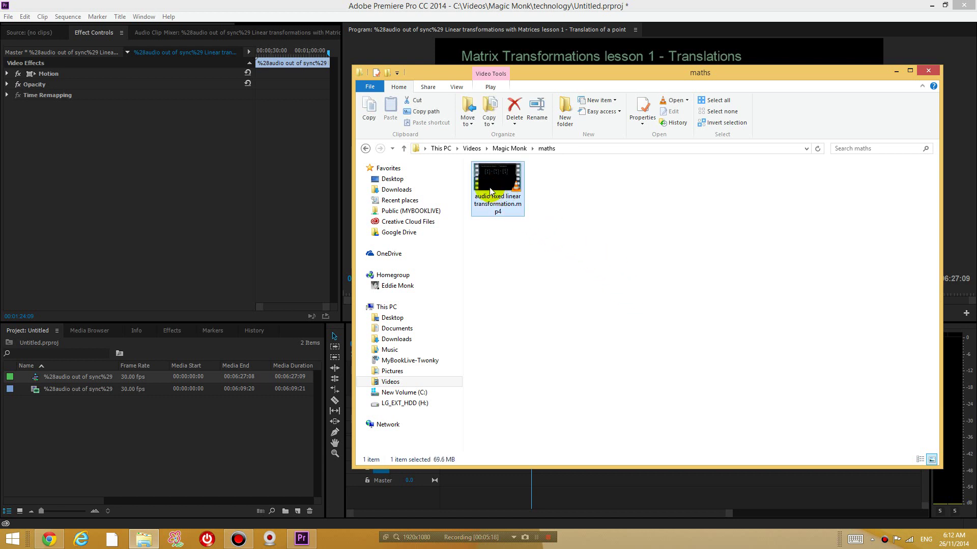
pyautogui.doubleClick(491, 192)
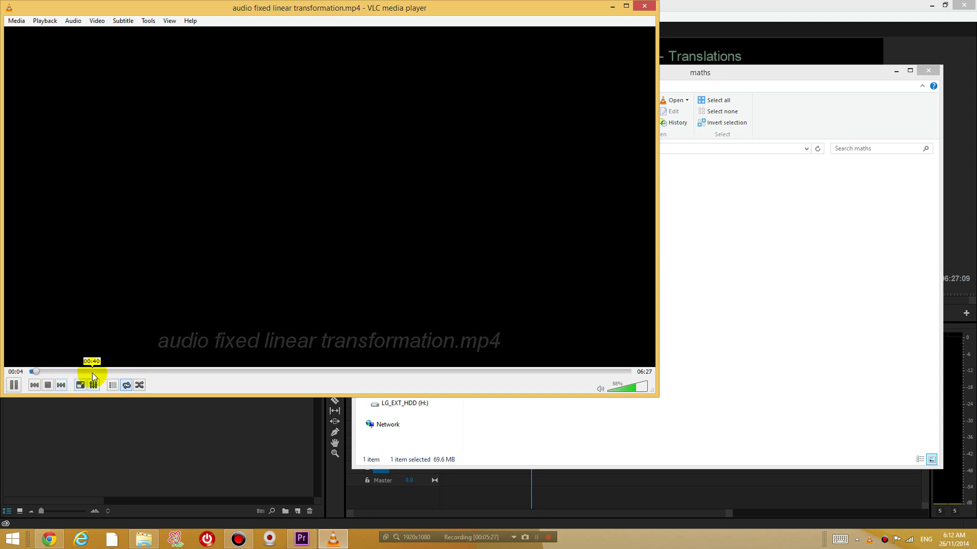
# - In VLC, seek from 00:40 to the GeoGebra scene near 02:46 and pause at 02:53
pyautogui.click(93, 373)
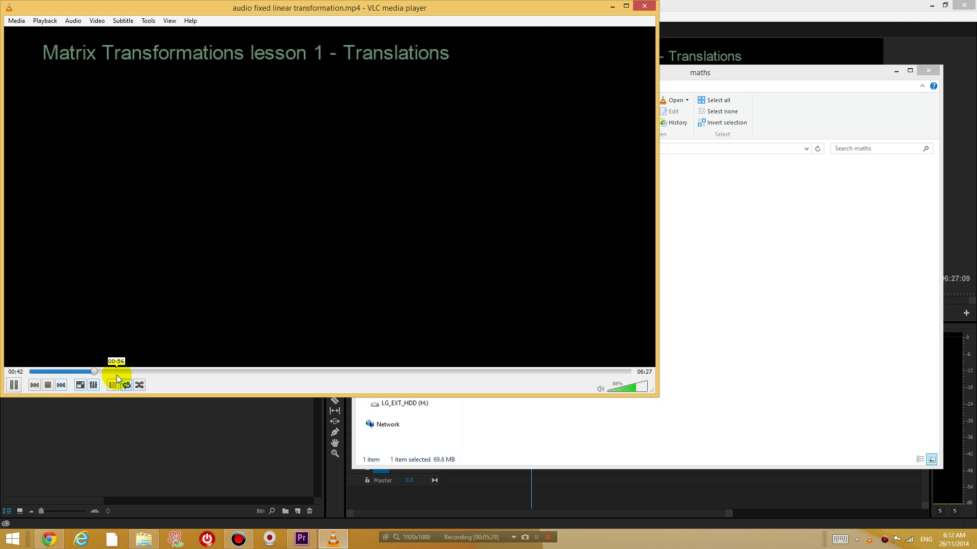
pyautogui.click(285, 371)
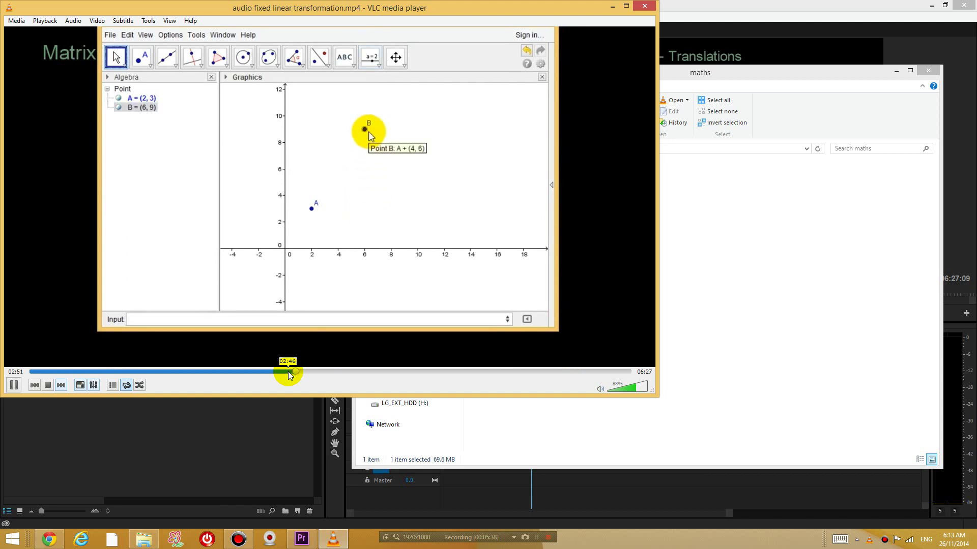
pyautogui.click(13, 385)
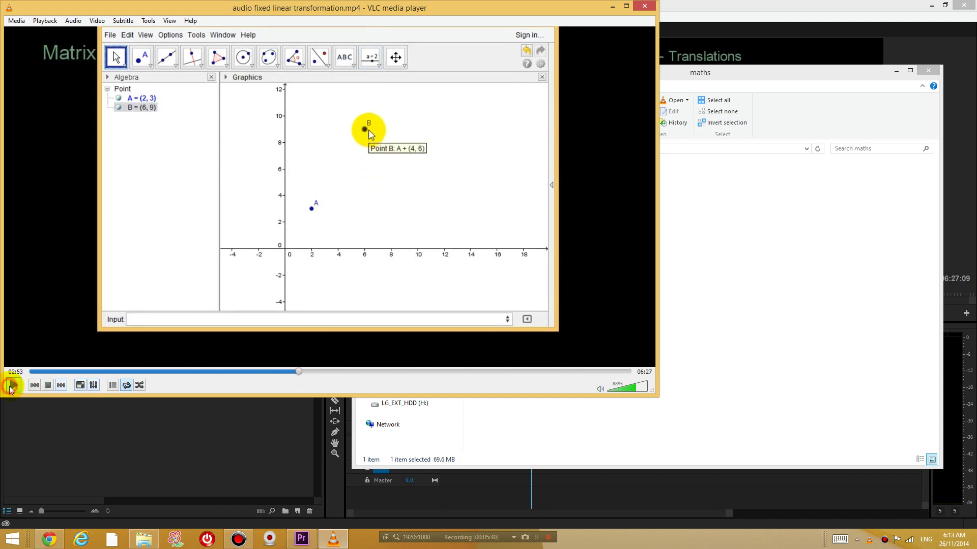